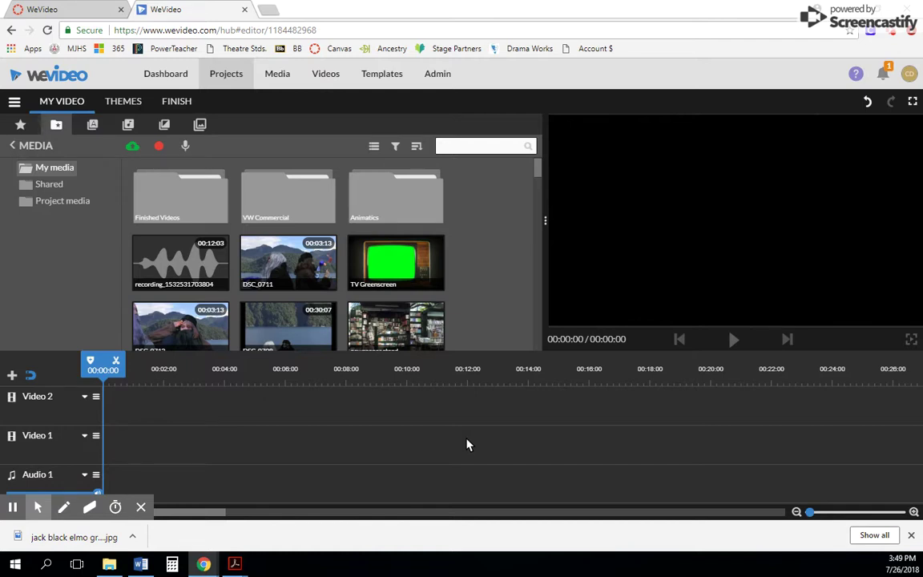
# Switch the media panel to the Essentials stock library
pyautogui.click(20, 128)
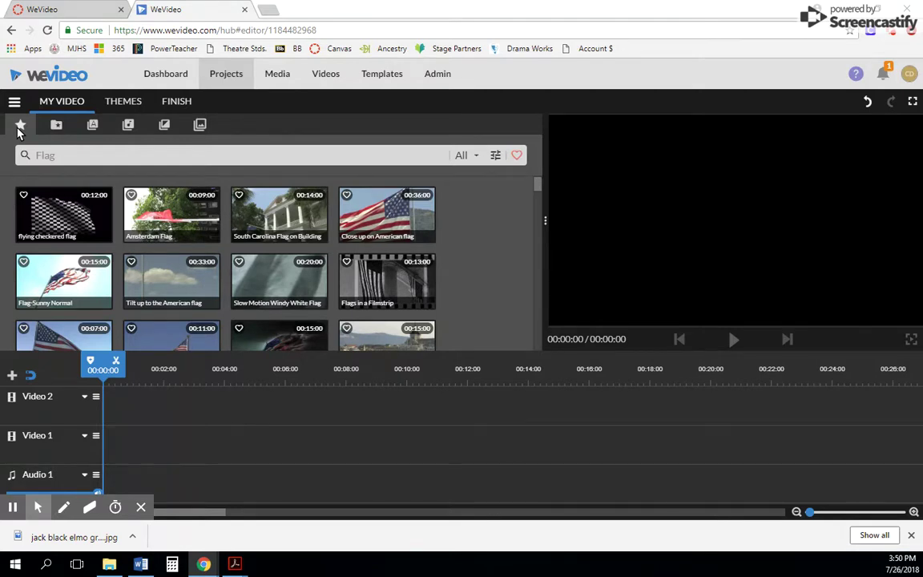
# Search the stock library for 'park' and preview Tulips In Park and Yellowstone National Park 41
pyautogui.click(911, 535)
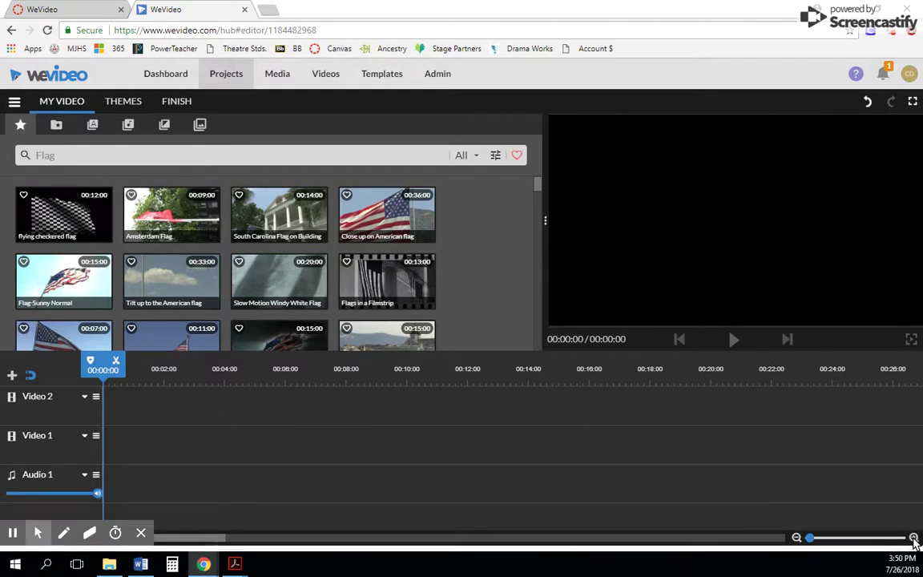
pyautogui.click(91, 152)
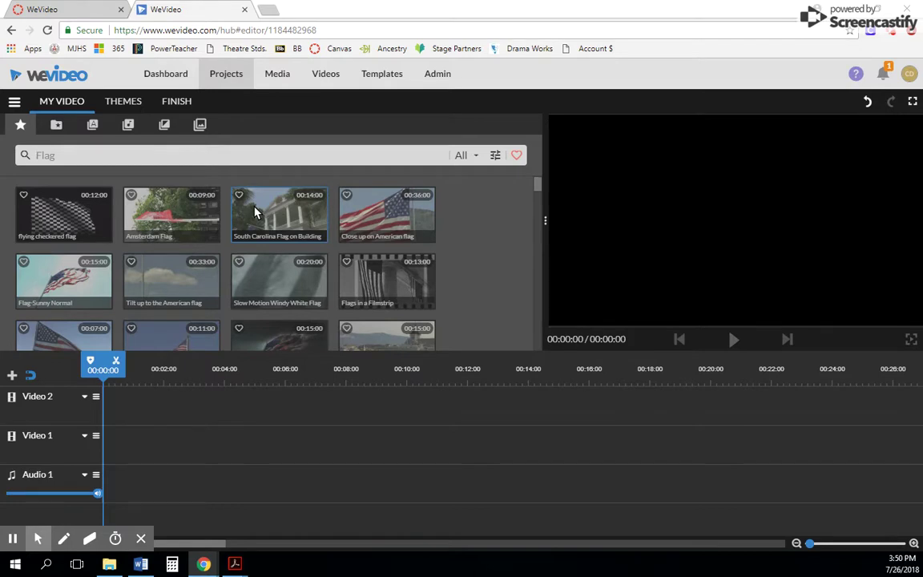
pyautogui.write('park')
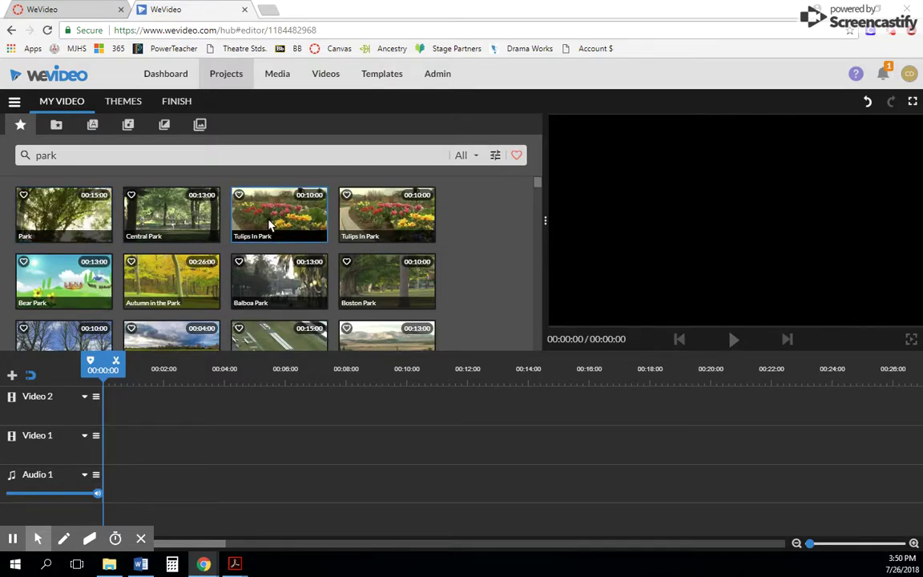
pyautogui.click(270, 226)
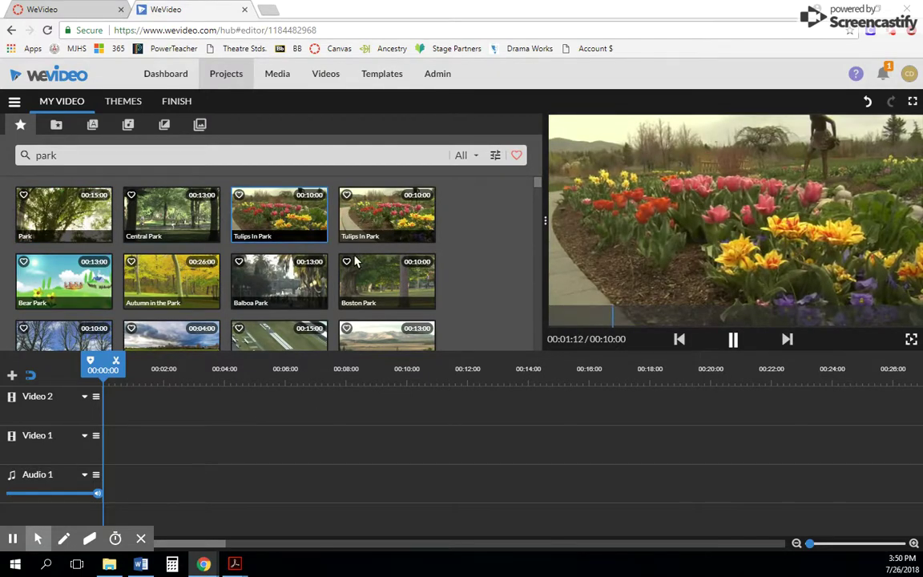
pyautogui.scroll(-5, 355, 262)
pyautogui.click(281, 290)
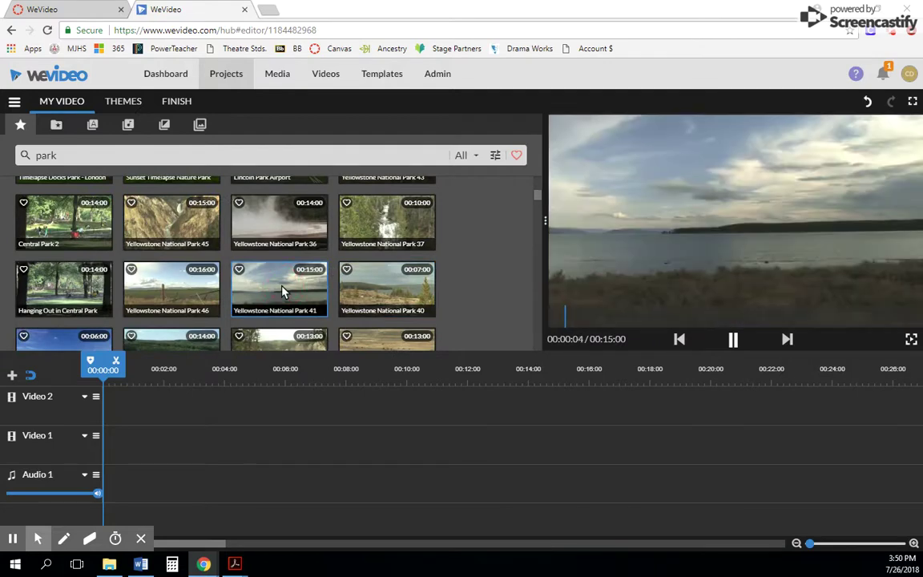
# Replace the search with 'space', preview Earth In Space, and browse the results
pyautogui.doubleClick(114, 155)
pyautogui.write('spa')
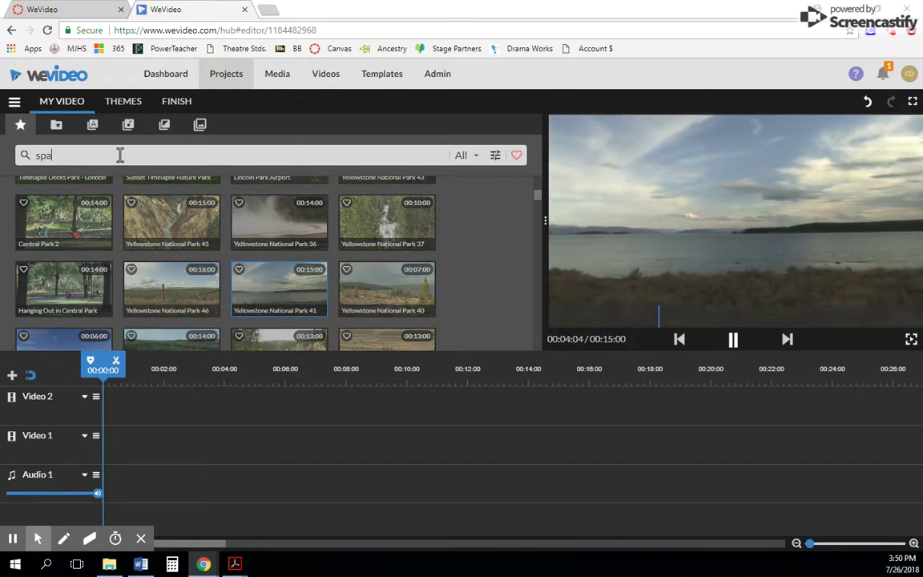
pyautogui.write('ce')
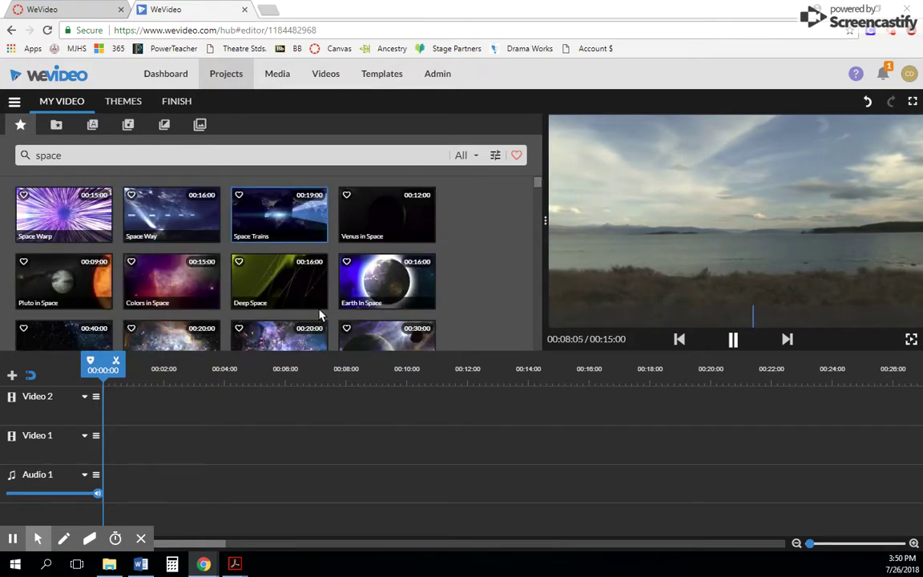
pyautogui.click(377, 281)
pyautogui.scroll(-2, 329, 283)
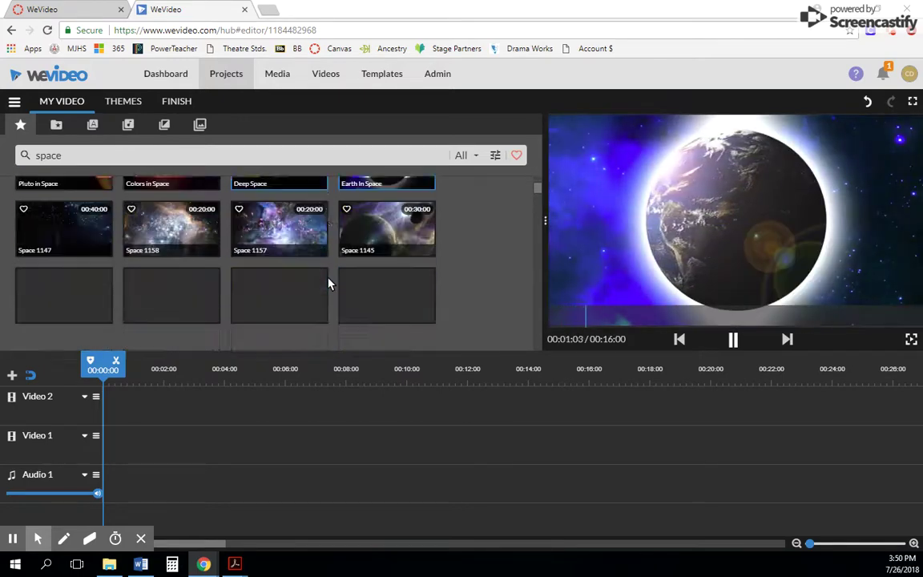
pyautogui.scroll(-5, 328, 284)
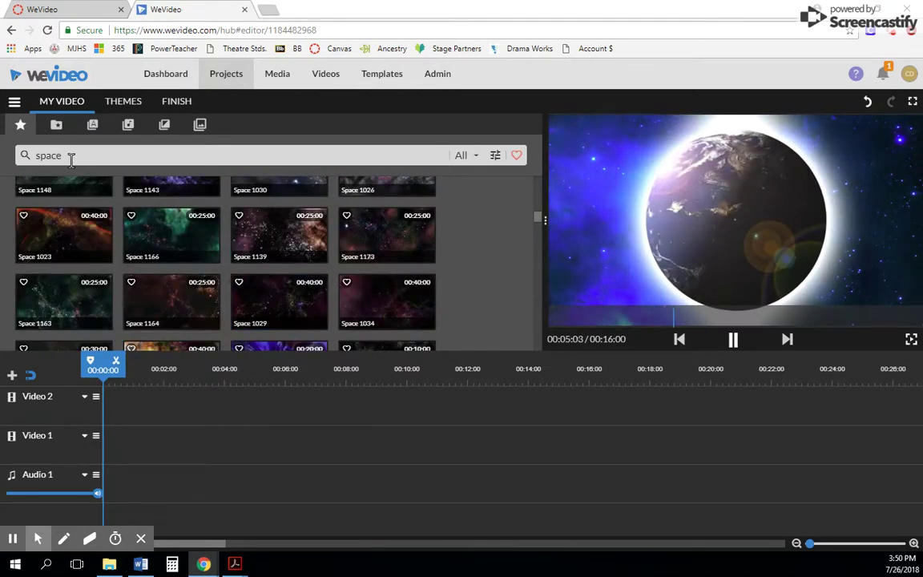
pyautogui.click(477, 156)
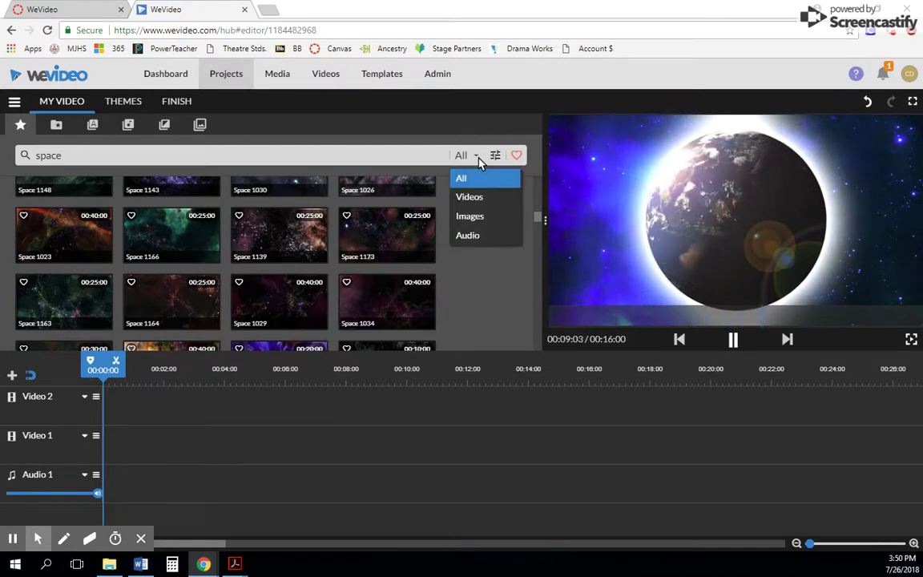
# Filter 'space' results to Images, preview the purple planet Space image, then switch to Audio
pyautogui.click(469, 219)
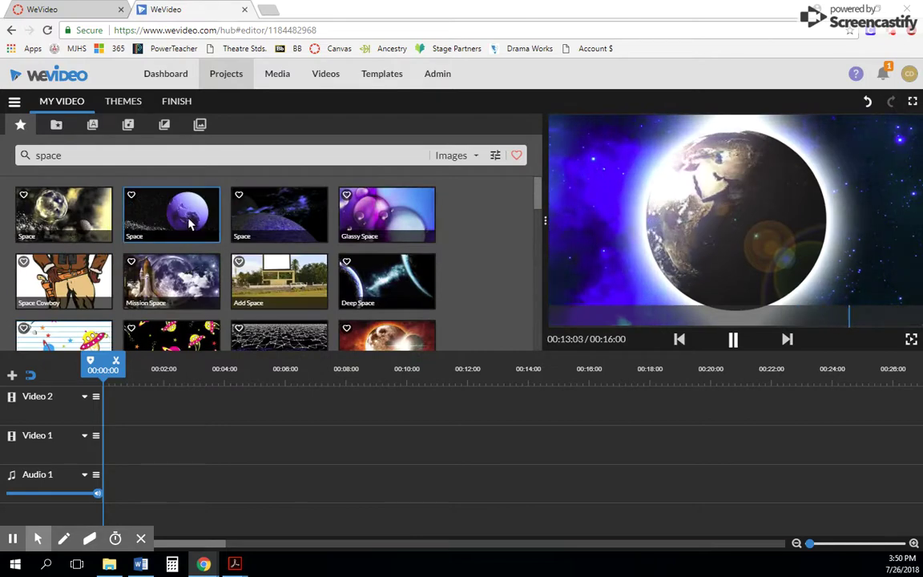
pyautogui.click(190, 225)
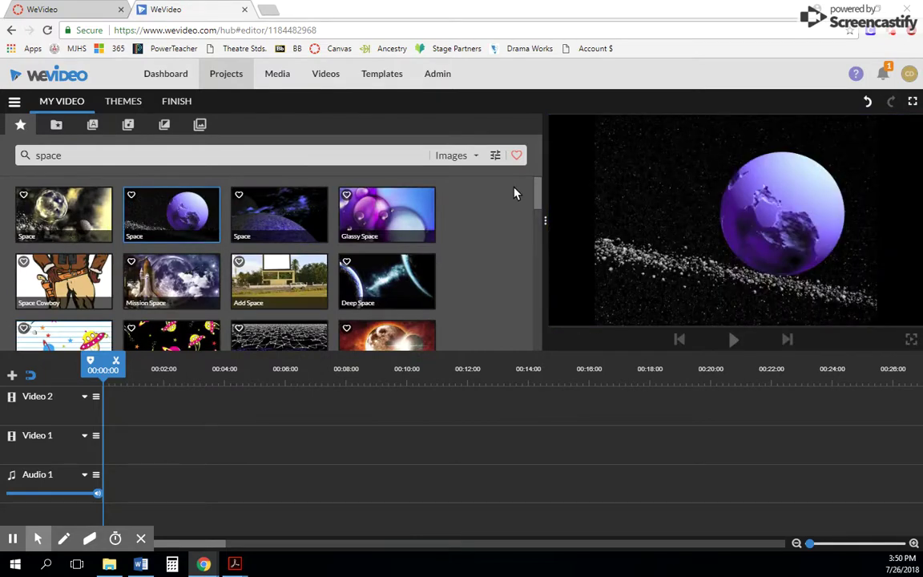
pyautogui.click(472, 157)
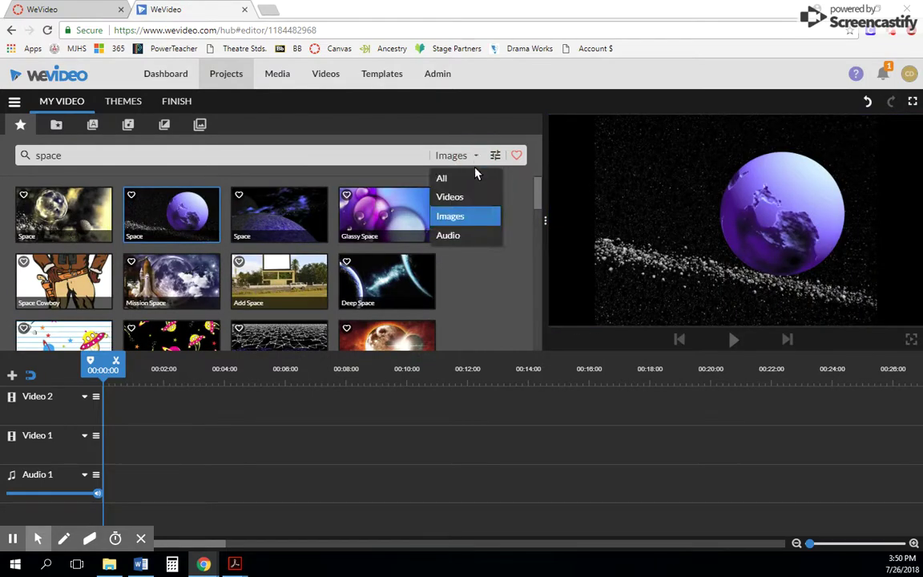
pyautogui.click(454, 237)
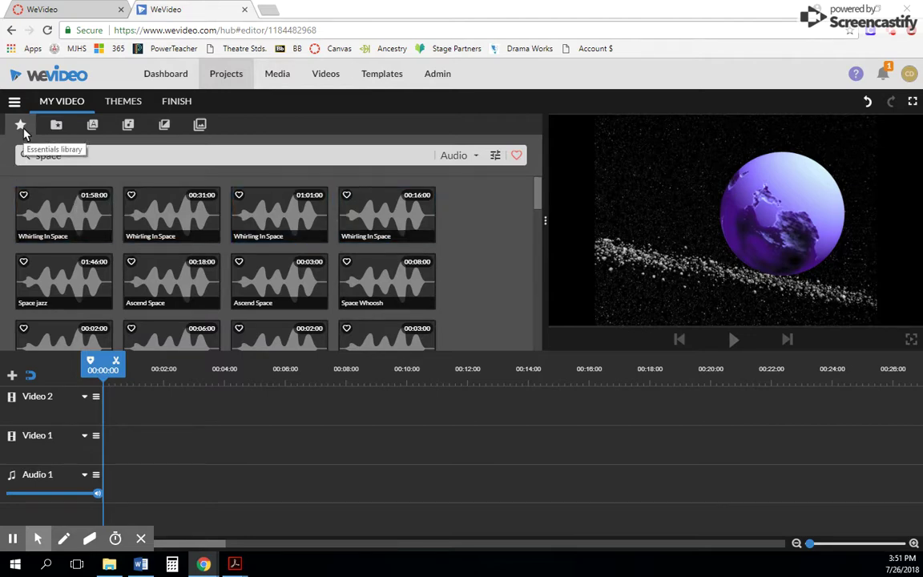
# Import the jack black elmo greenscreen image into My media and place it on Video 2
pyautogui.click(56, 126)
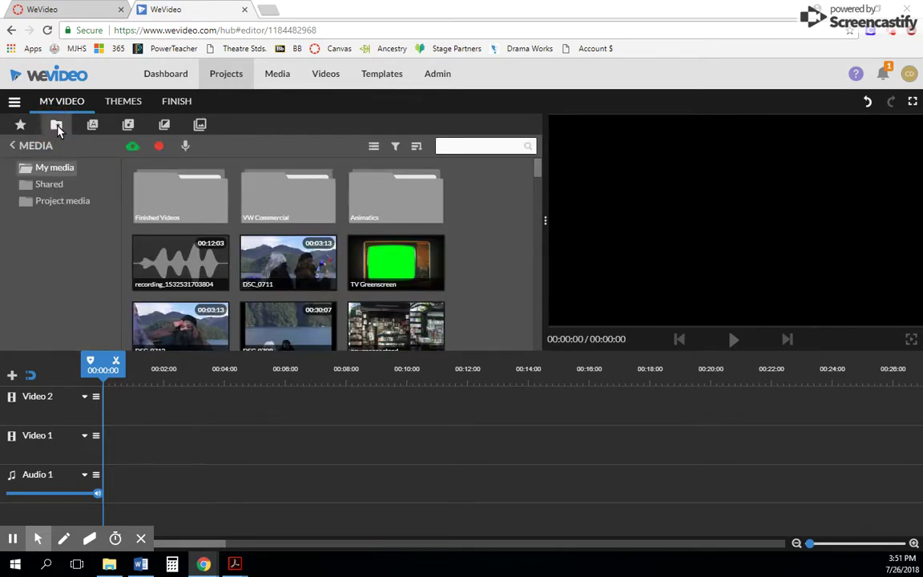
pyautogui.click(133, 149)
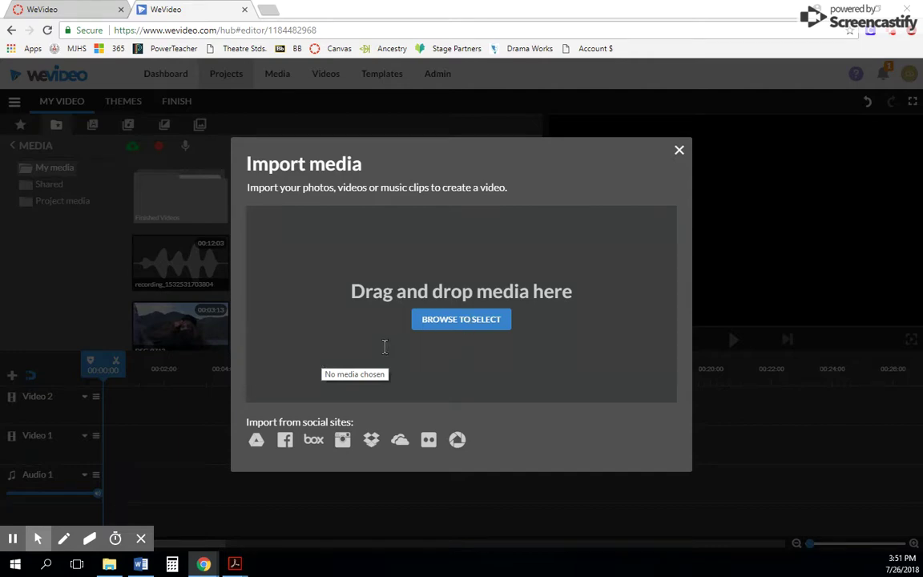
pyautogui.click(463, 320)
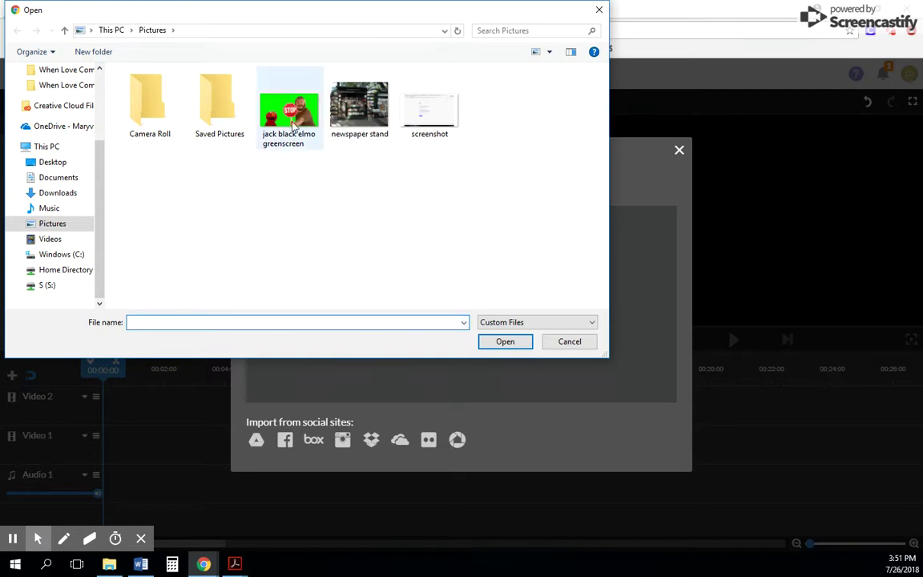
pyautogui.doubleClick(270, 131)
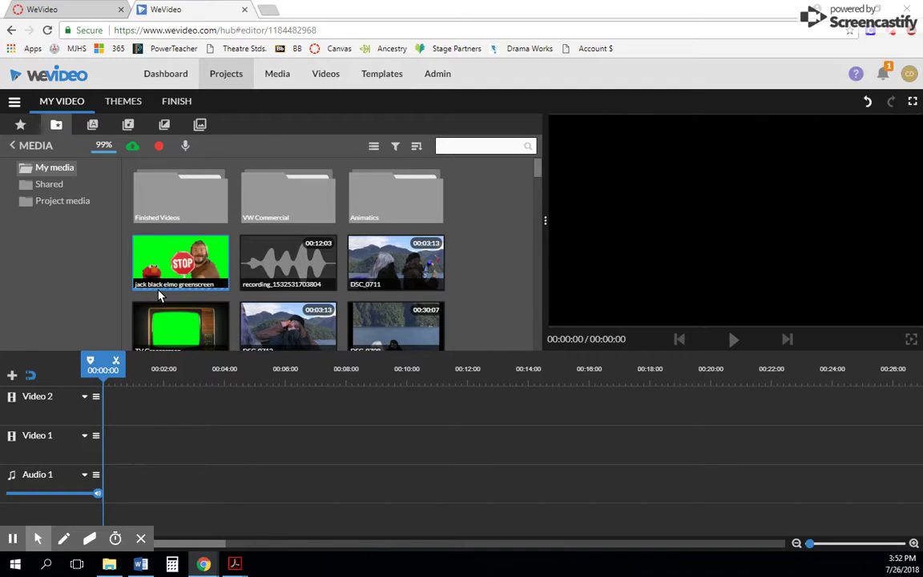
pyautogui.moveTo(159, 294); pyautogui.dragTo(121, 413)
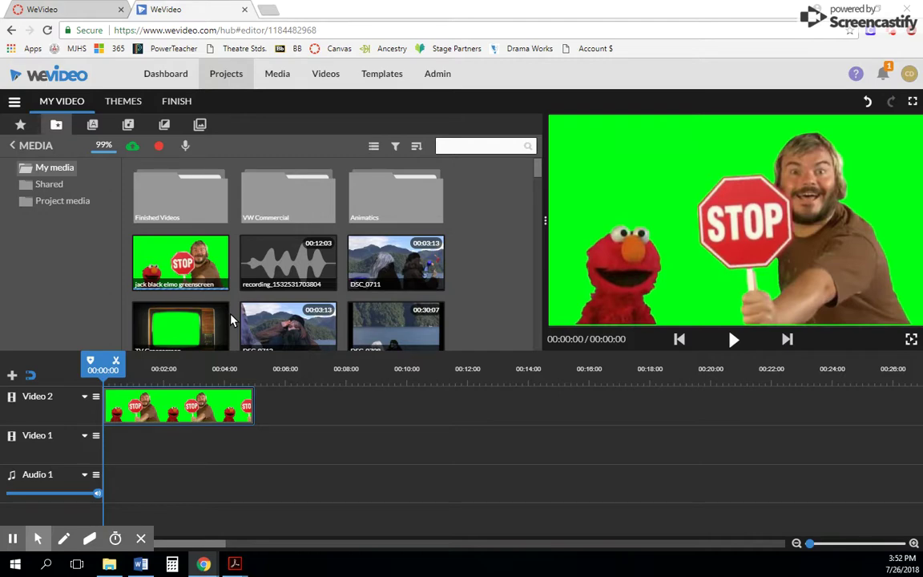
pyautogui.click(134, 149)
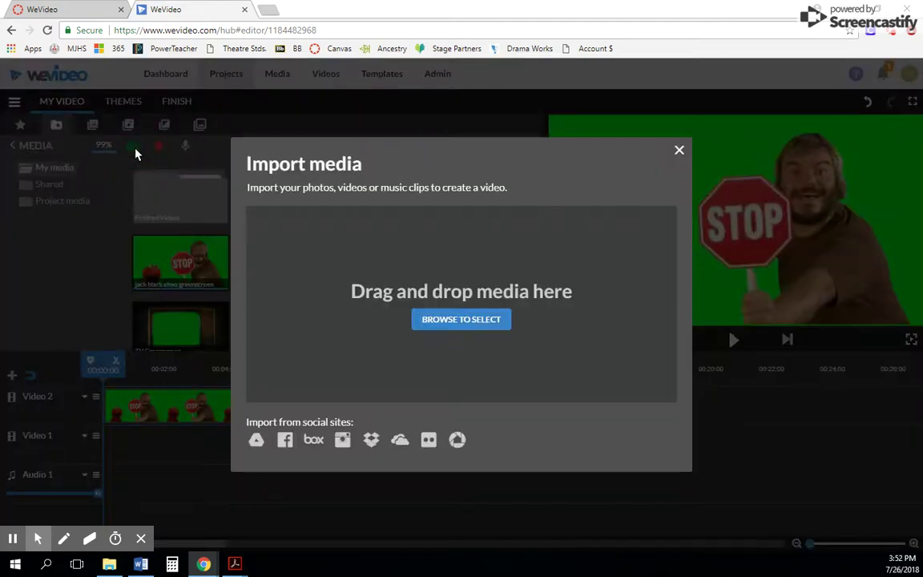
pyautogui.click(456, 320)
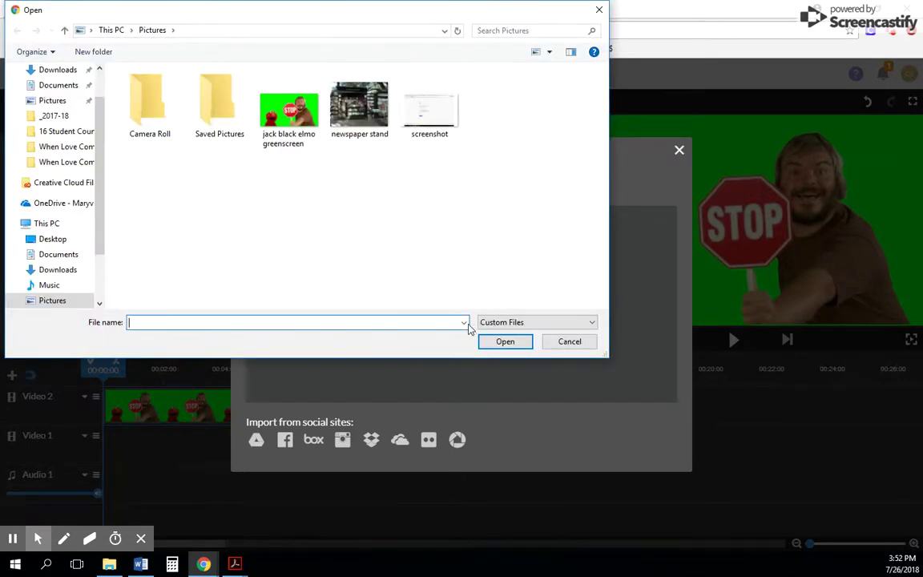
pyautogui.click(54, 287)
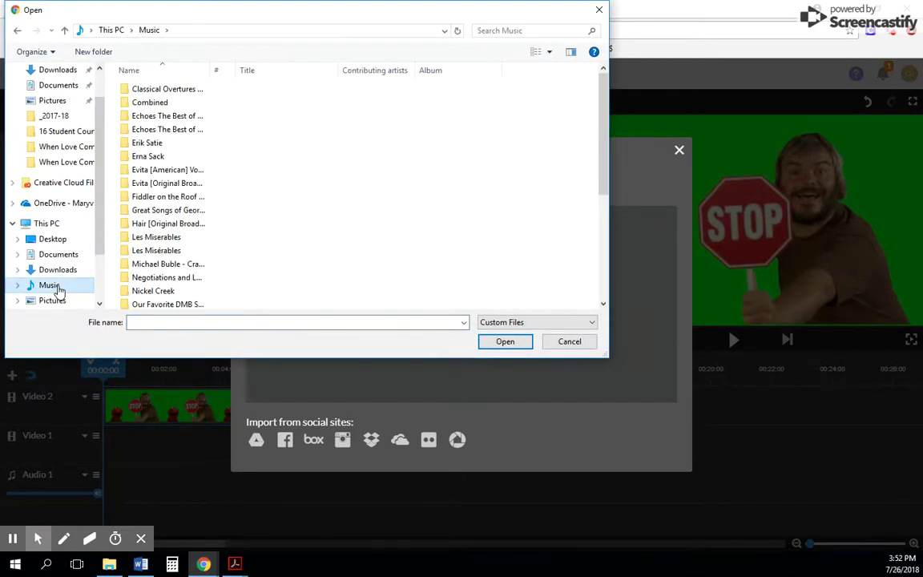
pyautogui.click(587, 344)
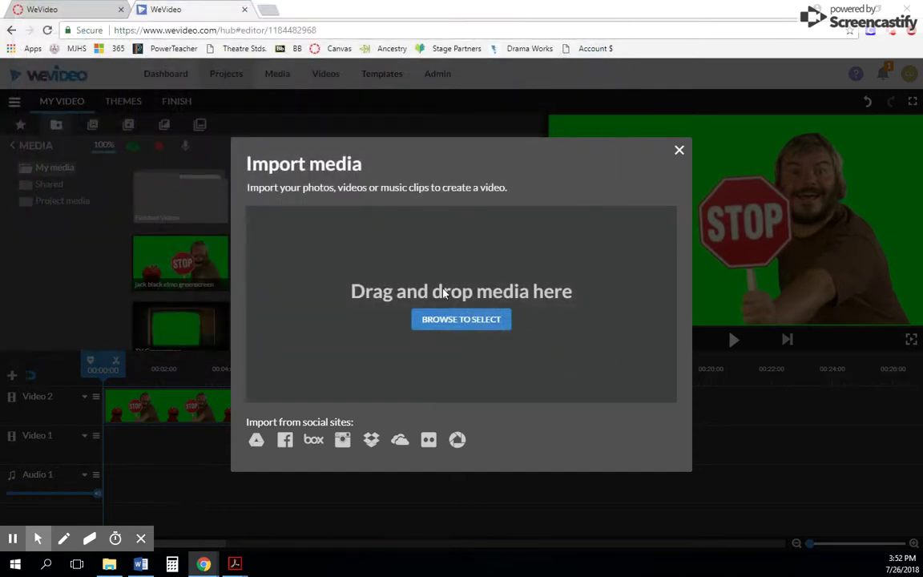
pyautogui.click(678, 152)
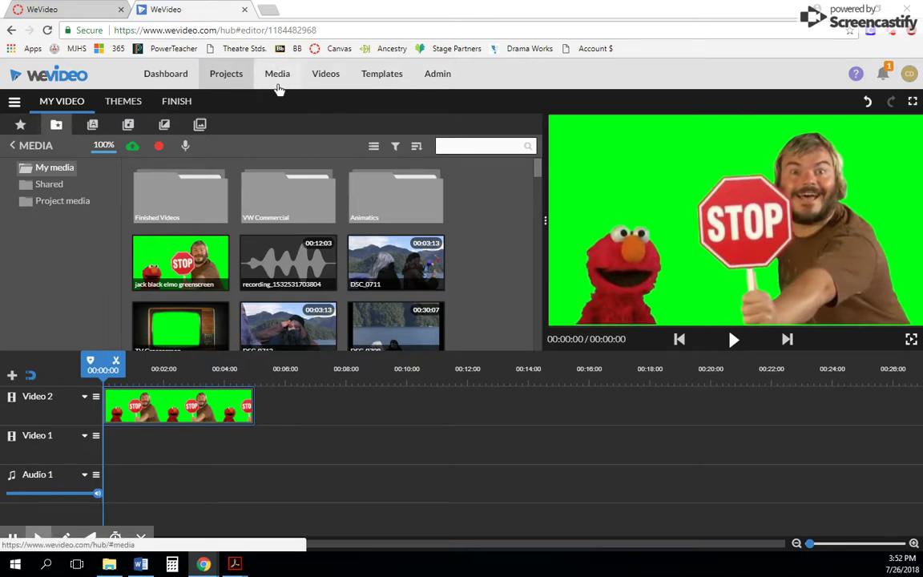
pyautogui.click(77, 9)
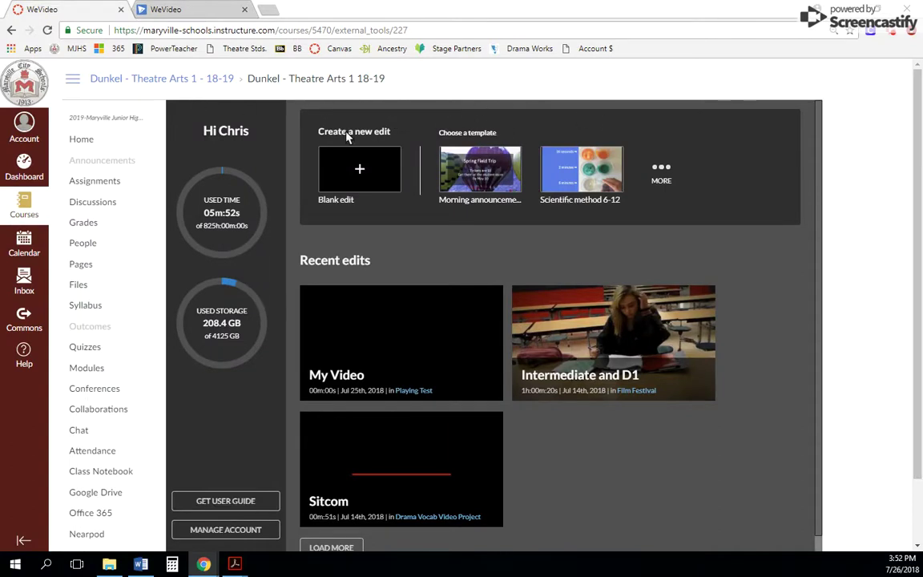
# Leave the editor for the Media page, declining to save the unsaved changes
pyautogui.click(198, 9)
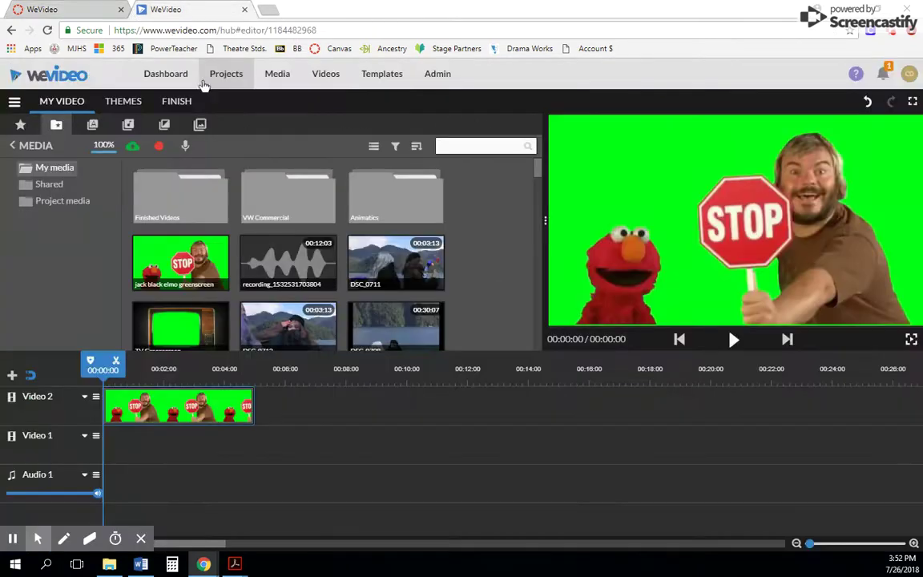
pyautogui.click(288, 80)
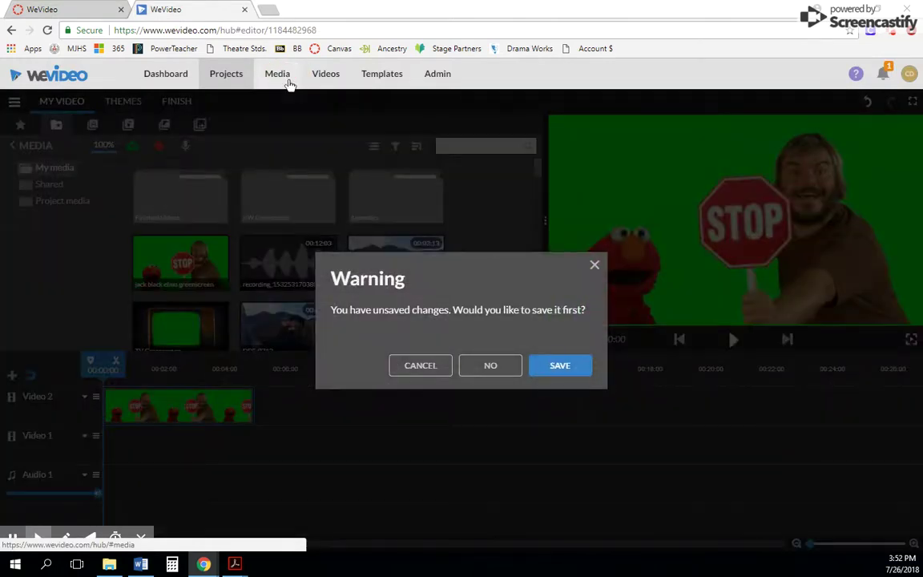
pyautogui.click(491, 366)
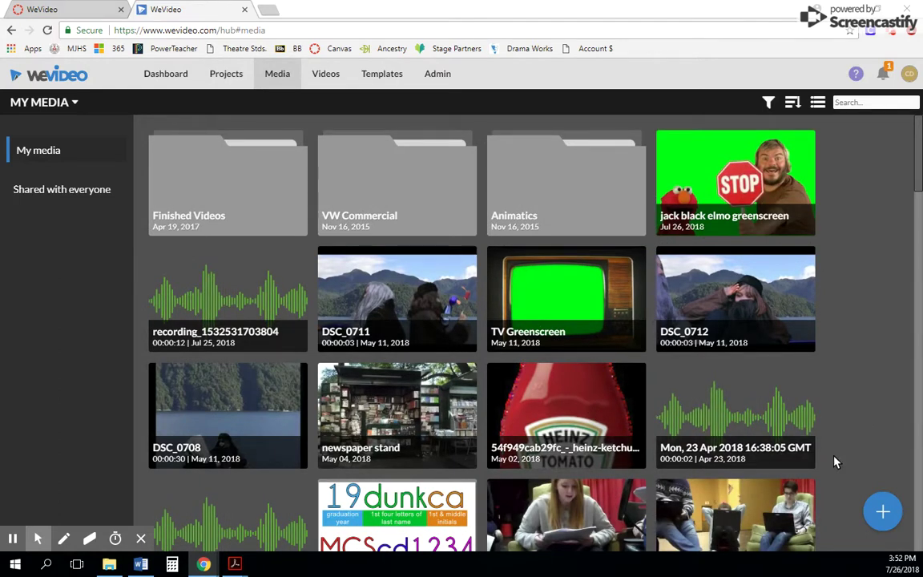
pyautogui.moveTo(884, 513)
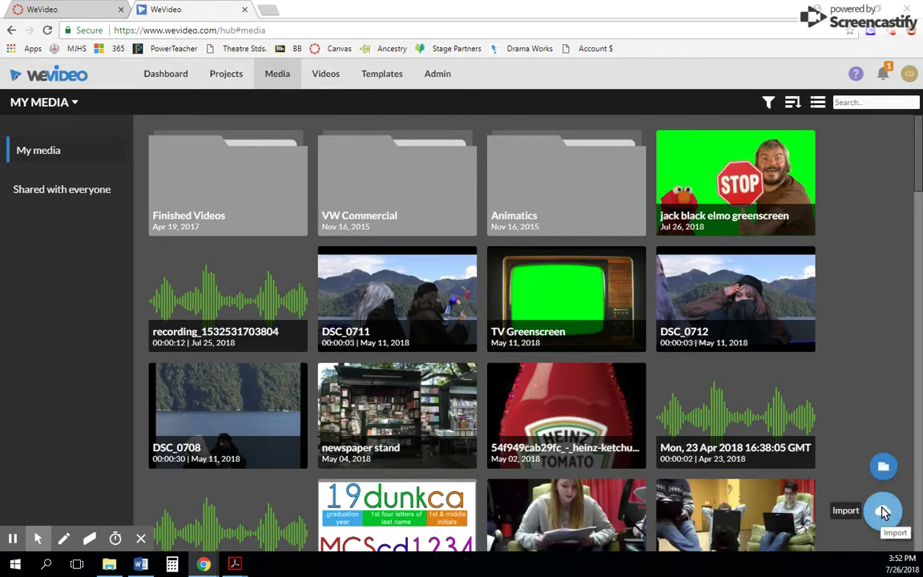
pyautogui.click(883, 513)
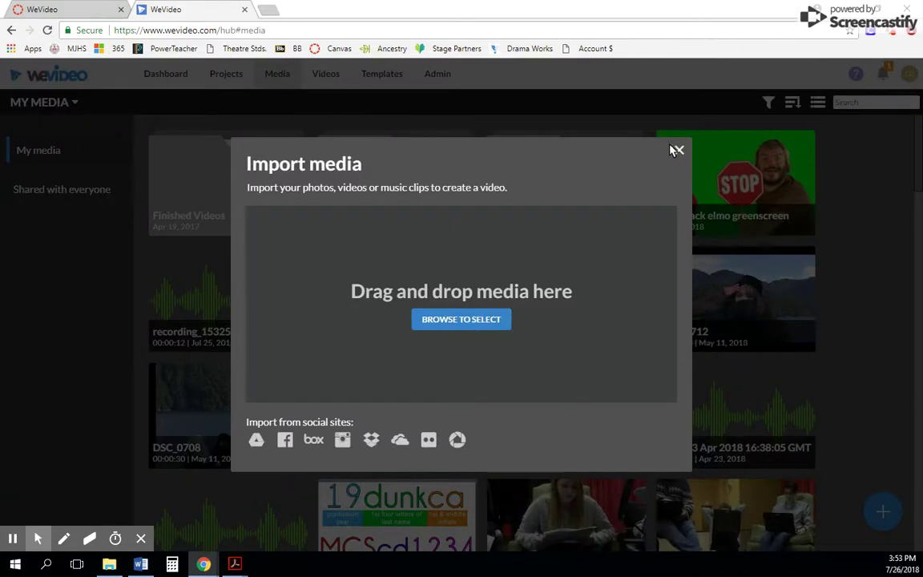
pyautogui.click(678, 152)
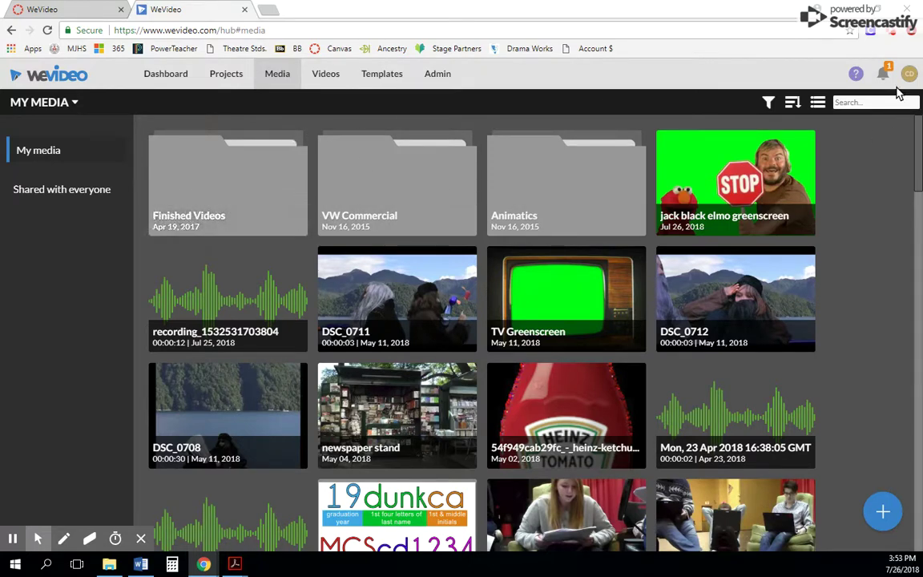
pyautogui.click(893, 32)
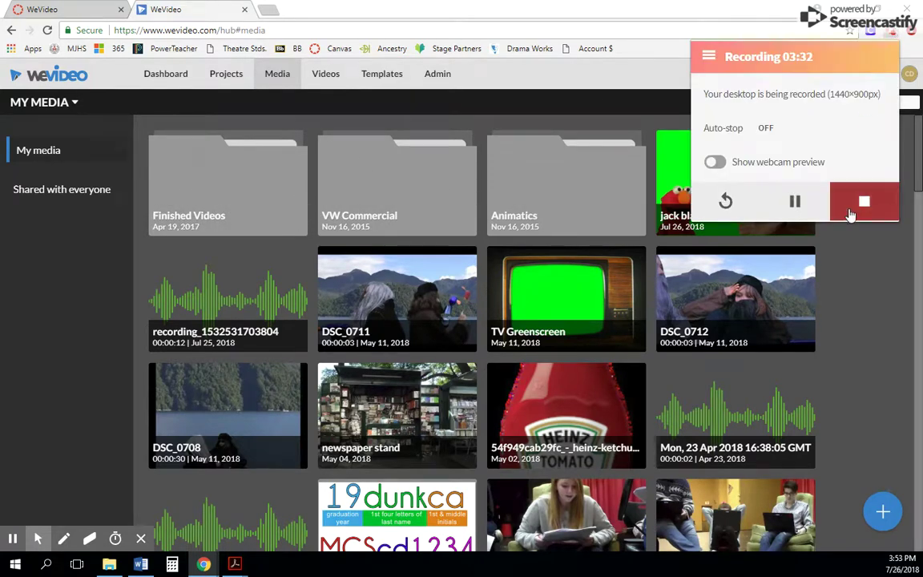